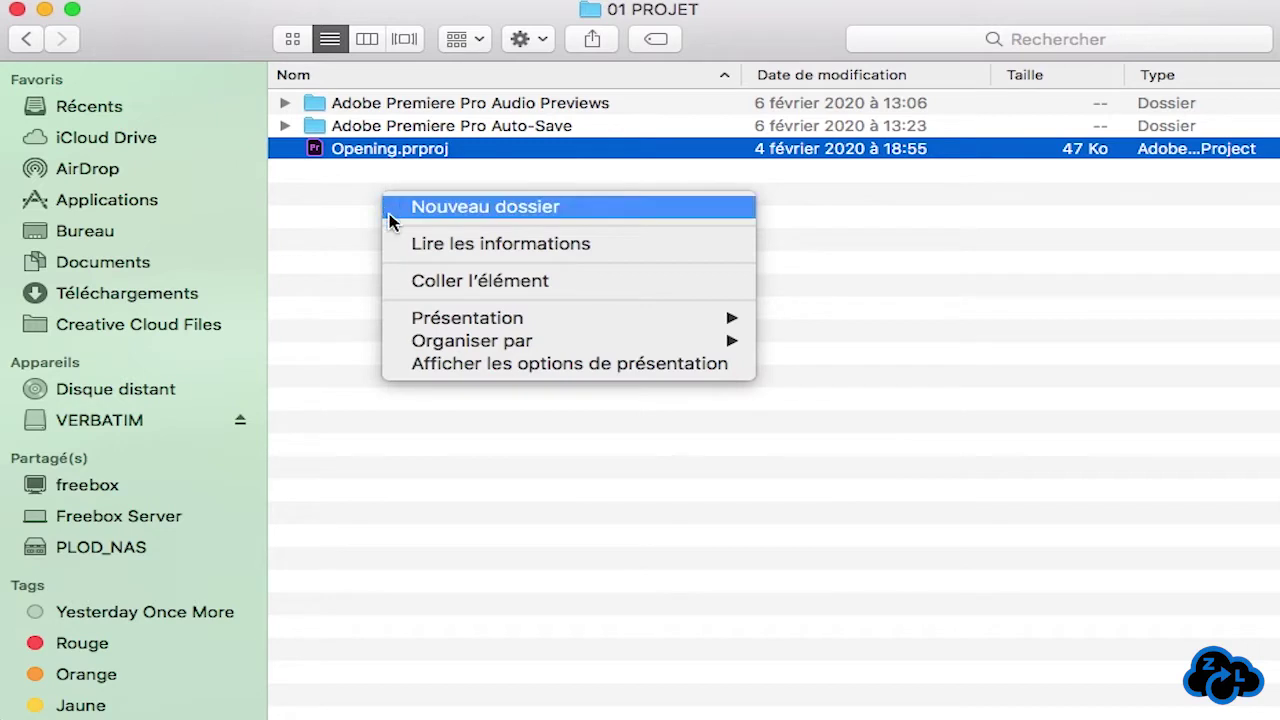
Step: Paste the copied Opening.prproj into the 01 PROJET folder and extract the duplicate, Opening copie.prproj, with Keka
left_click(395, 284)
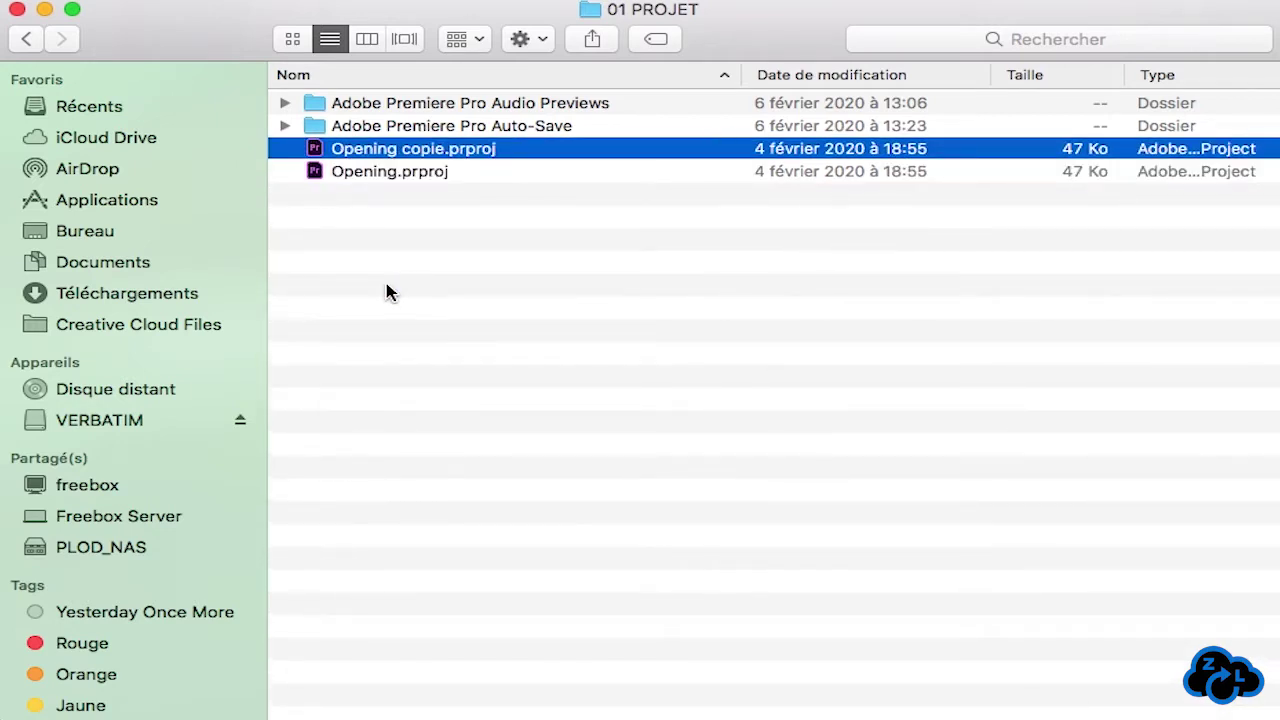
right_click(533, 155)
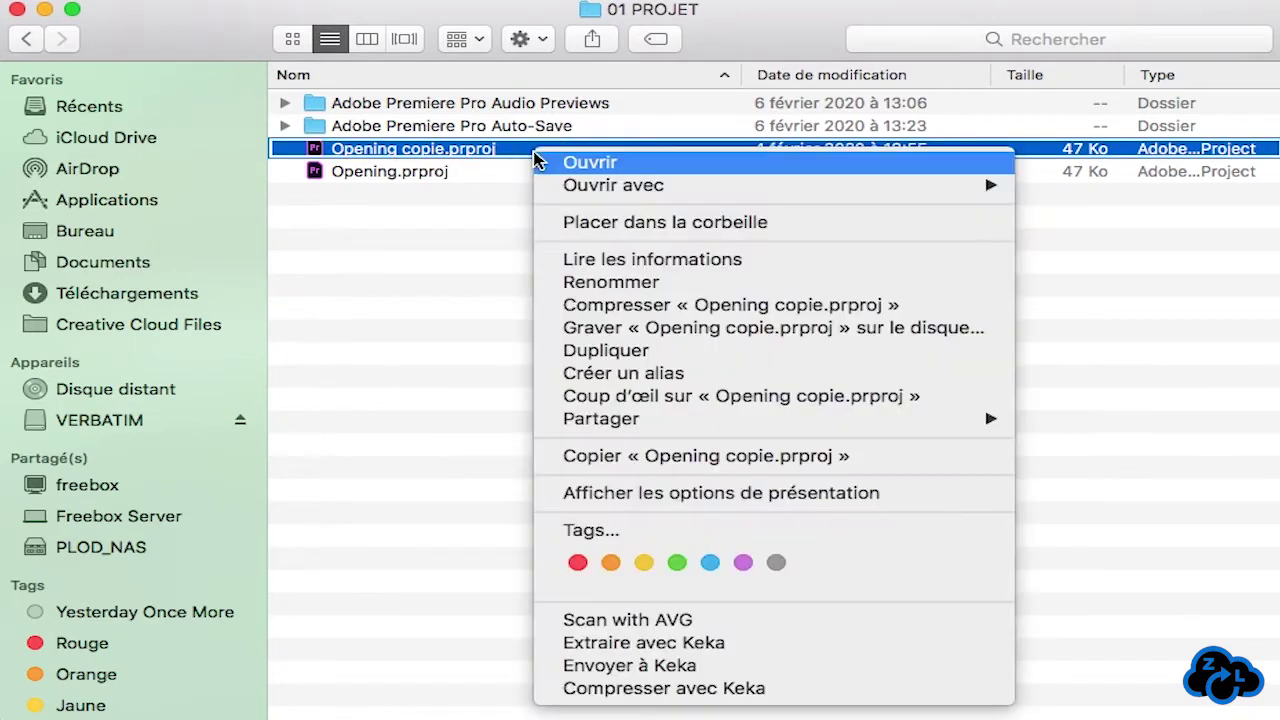
mouse_move(552, 186)
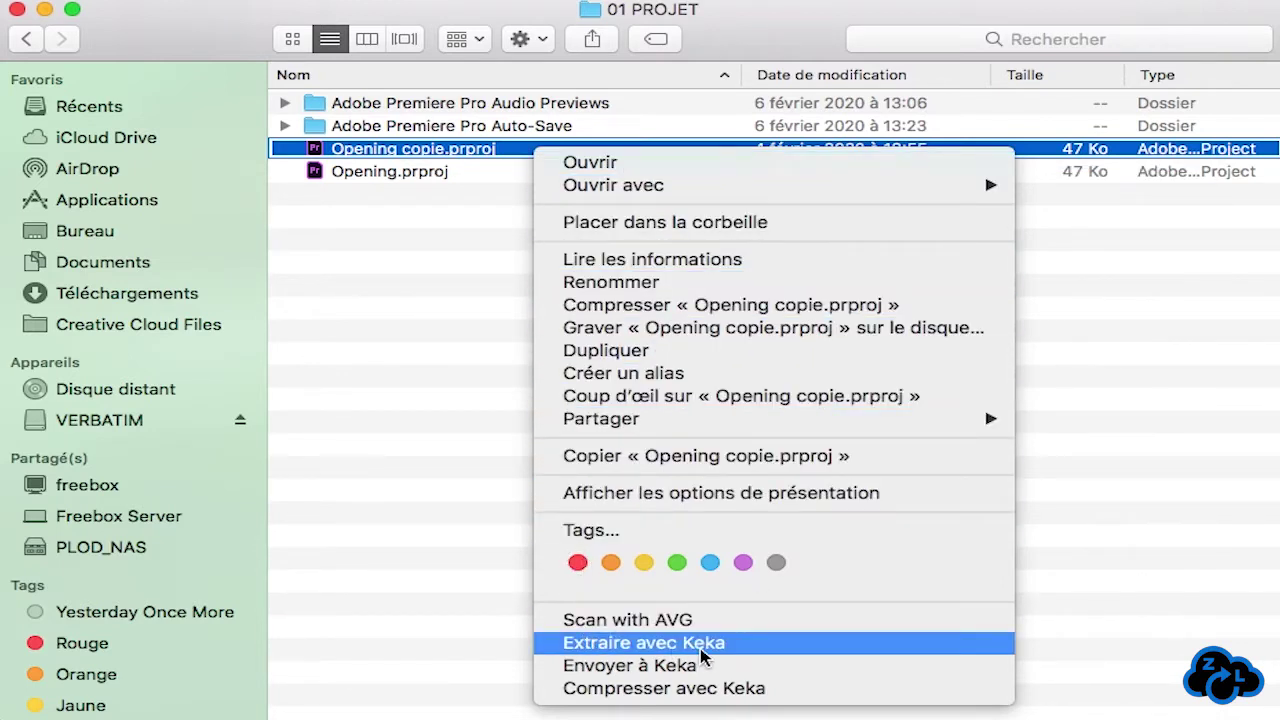
left_click(785, 652)
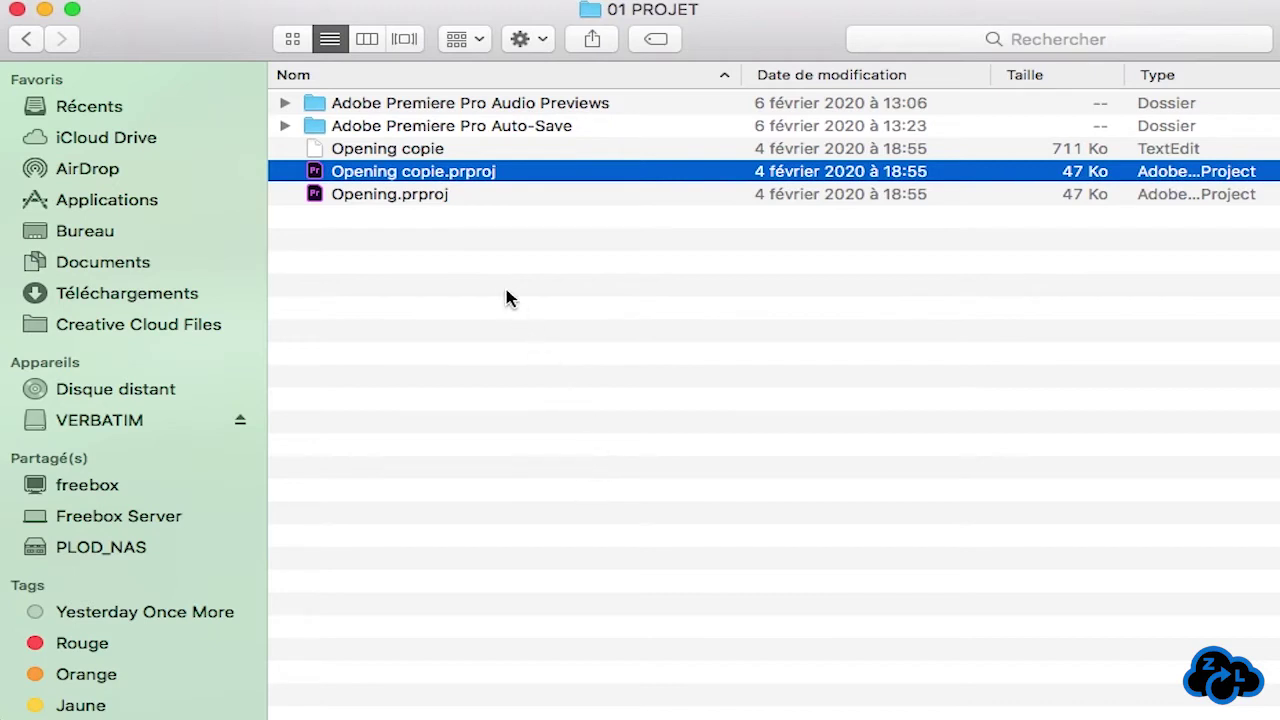
Step: Open the extracted Opening copie file in TextEdit and enlarge its window to show the full XML lines
left_click(437, 150)
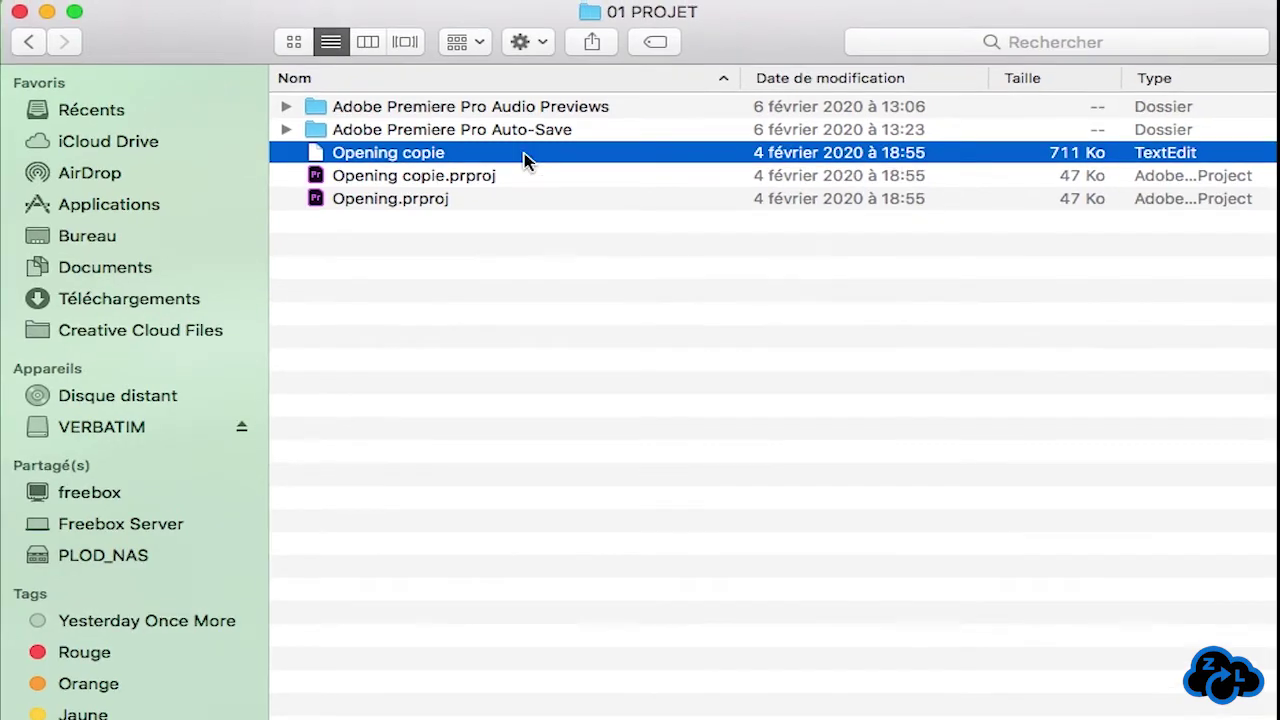
right_click(343, 160)
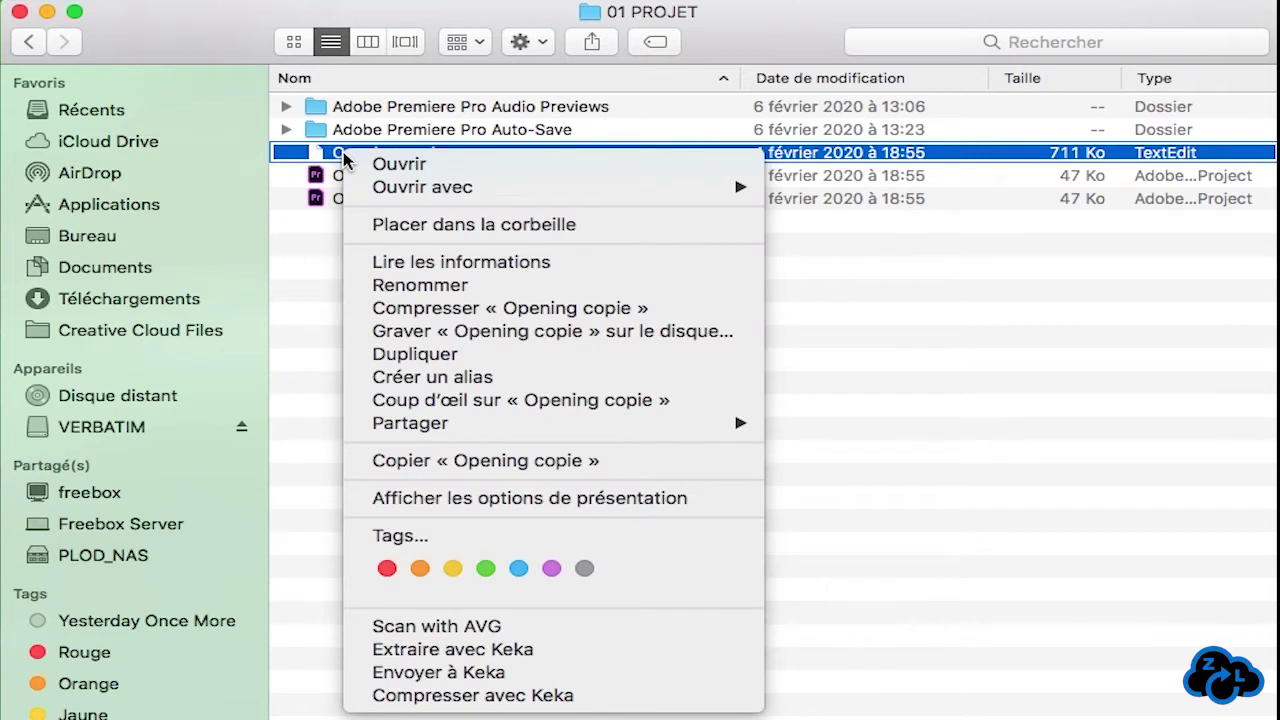
mouse_move(362, 190)
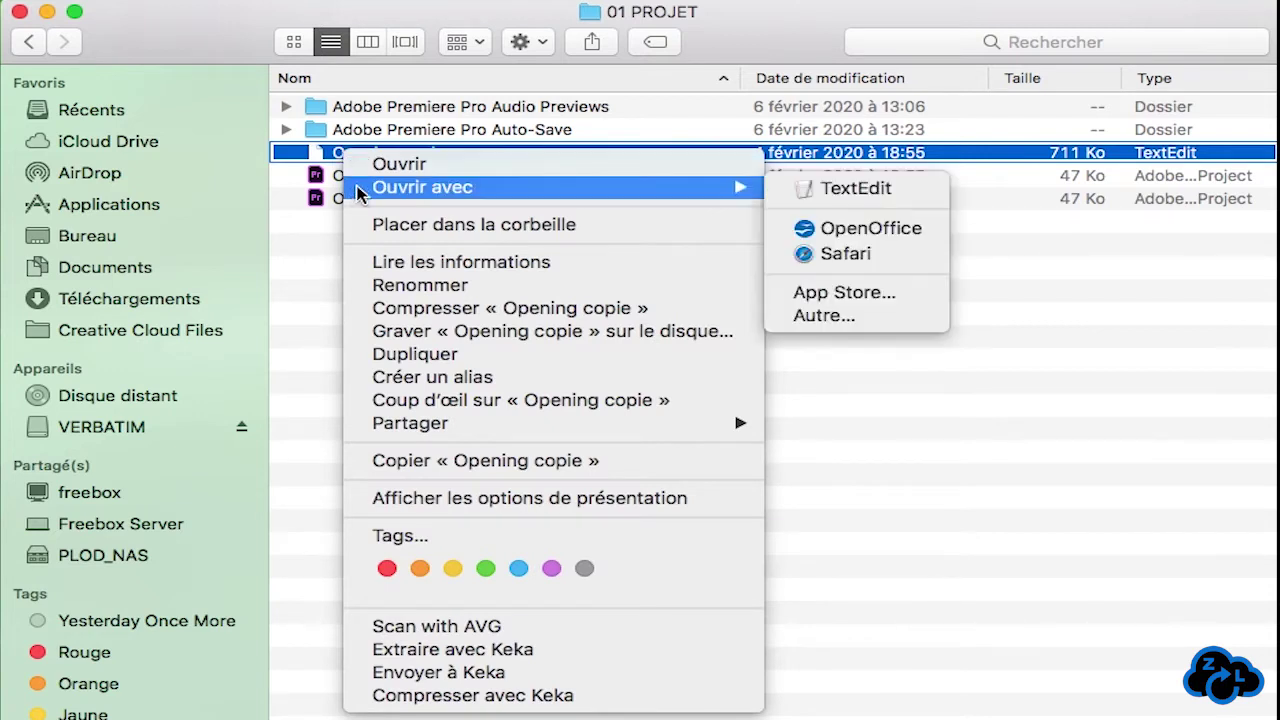
left_click(913, 190)
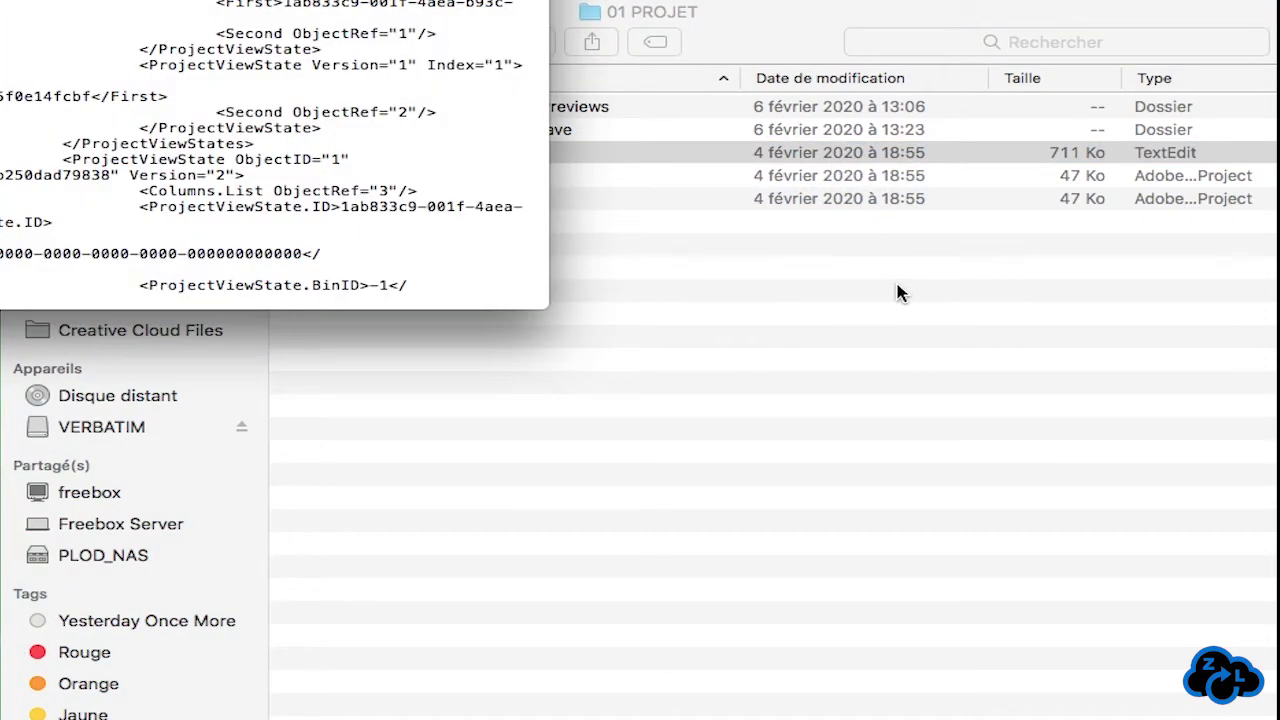
left_click_drag(259, 0, 585, 16)
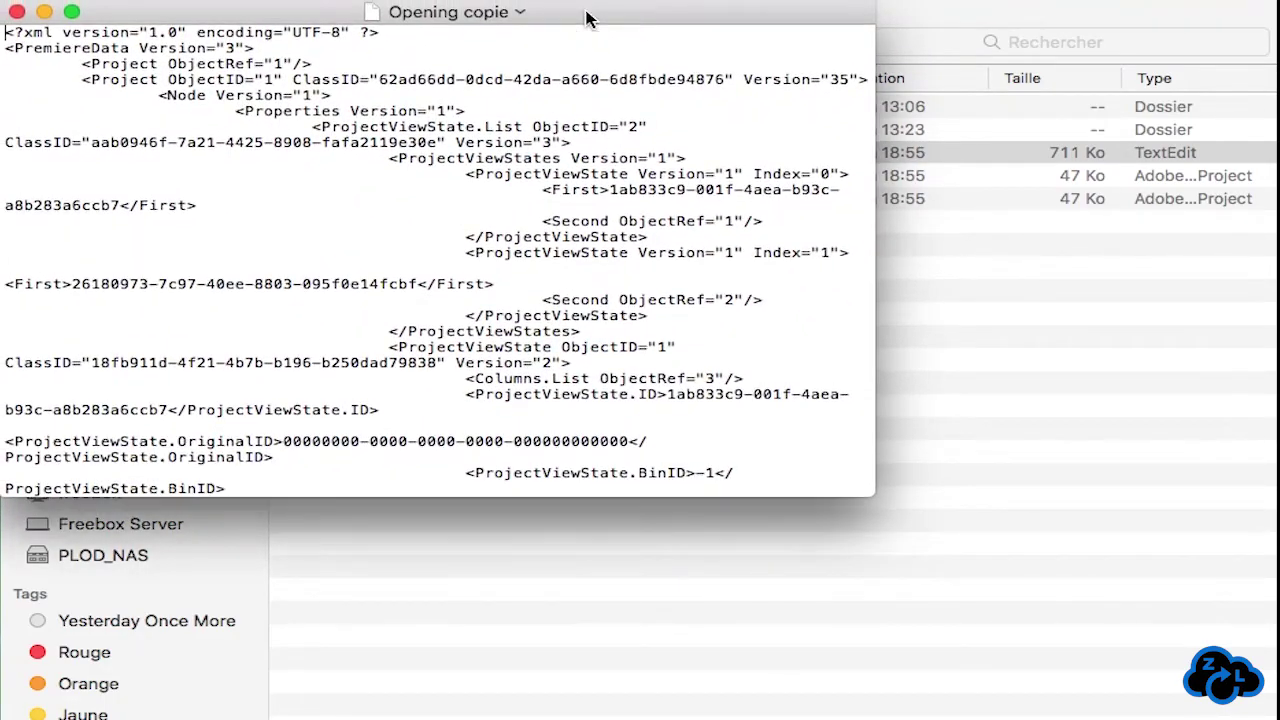
left_click_drag(880, 502, 1270, 716)
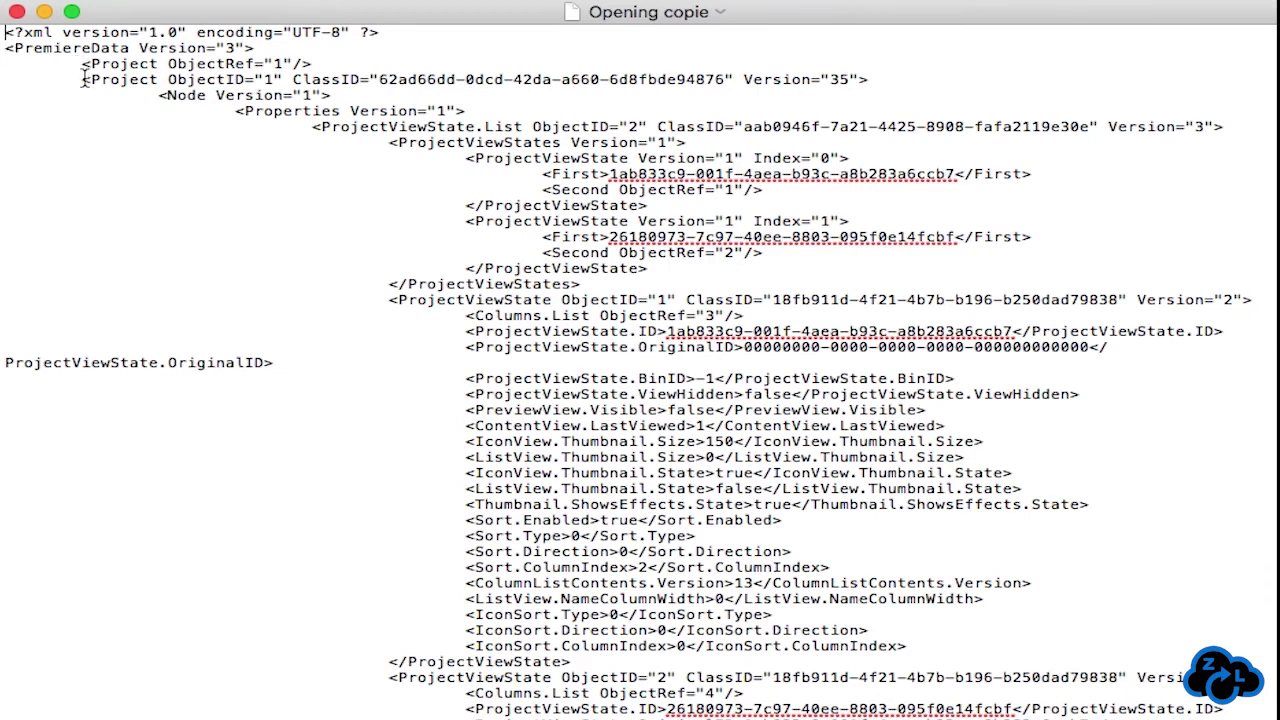
Step: Set the Version value to 1 in the Project ObjectID="1" line of the XML
left_click_drag(85, 80, 889, 80)
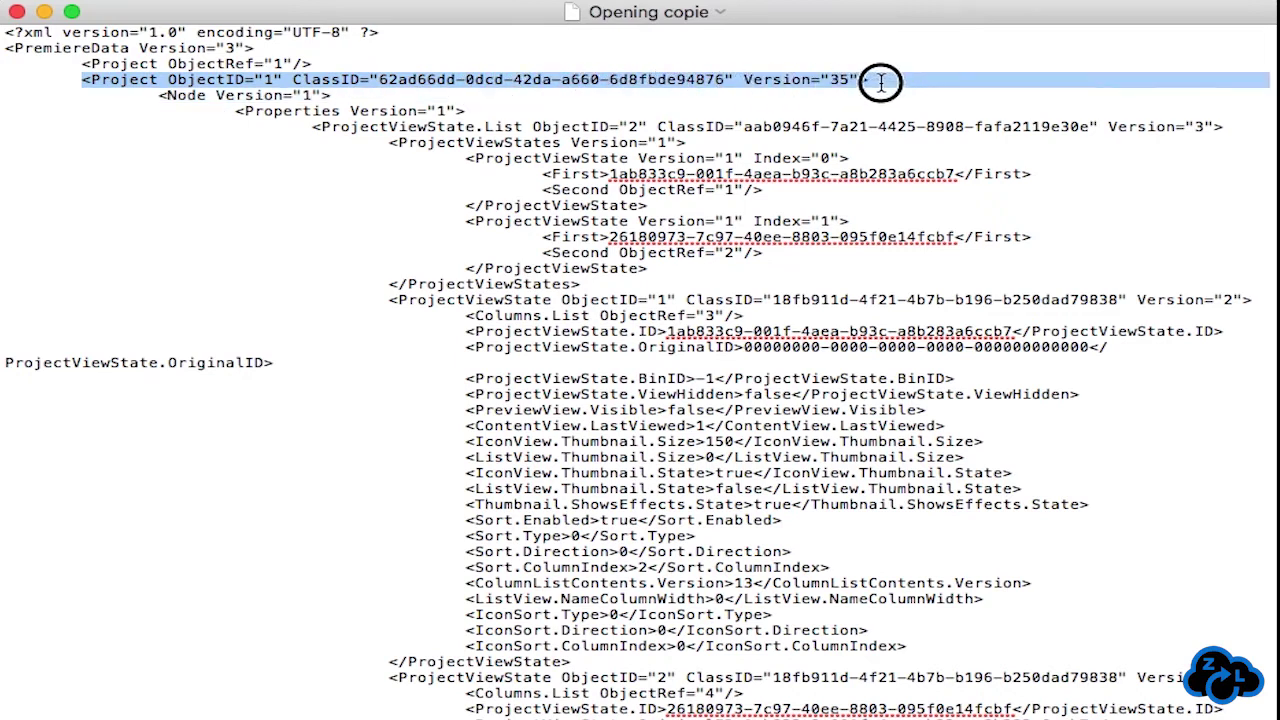
left_click(877, 82)
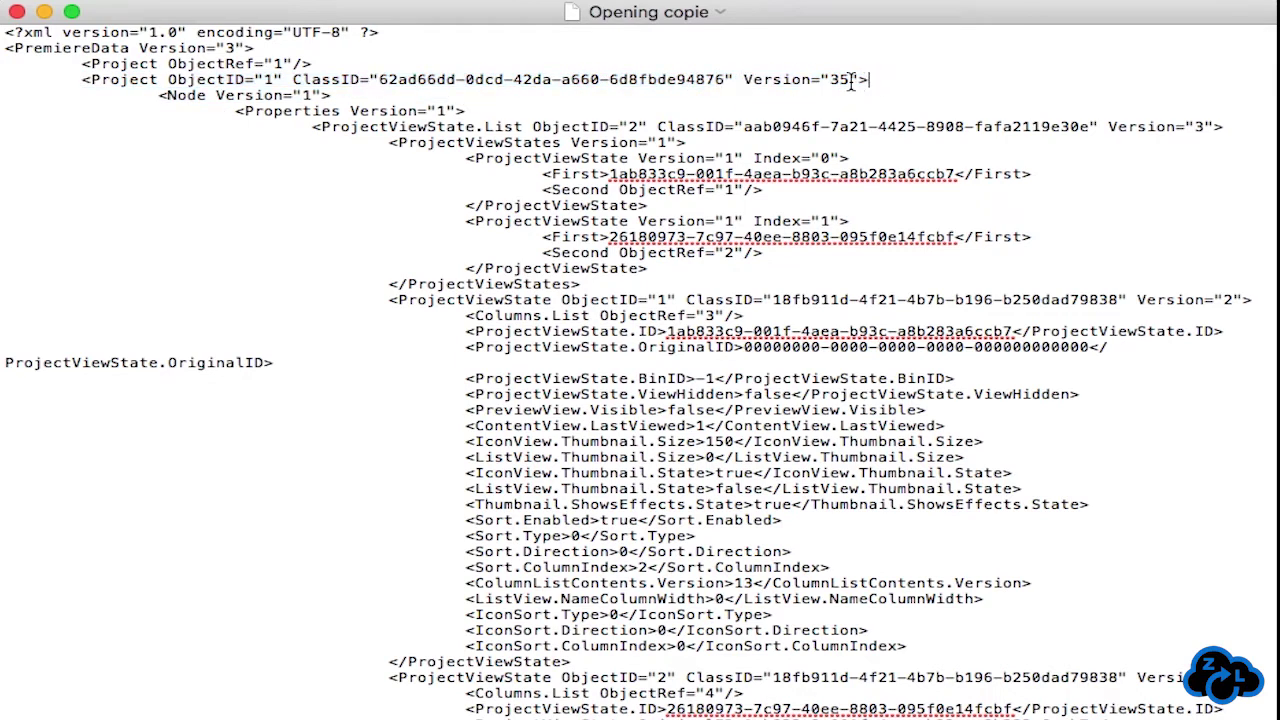
double_click(838, 80)
type("1")
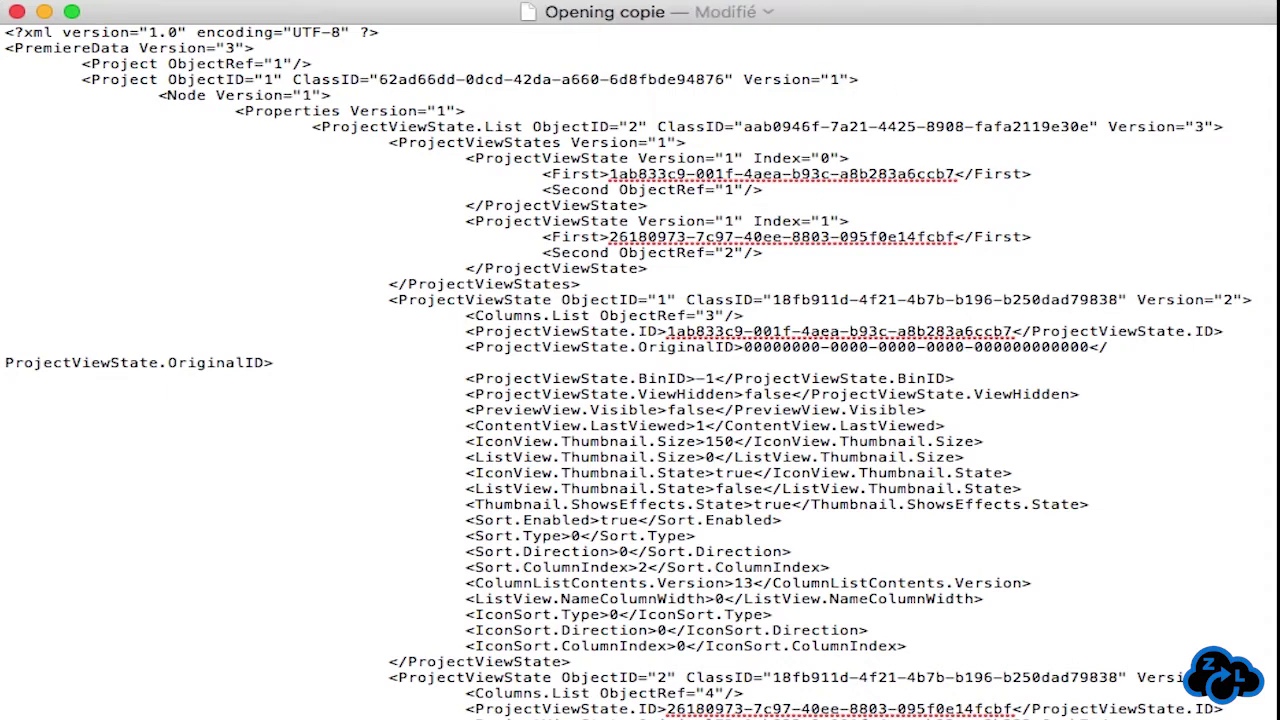
scroll(905, 98, "down", 1)
left_click(902, 88)
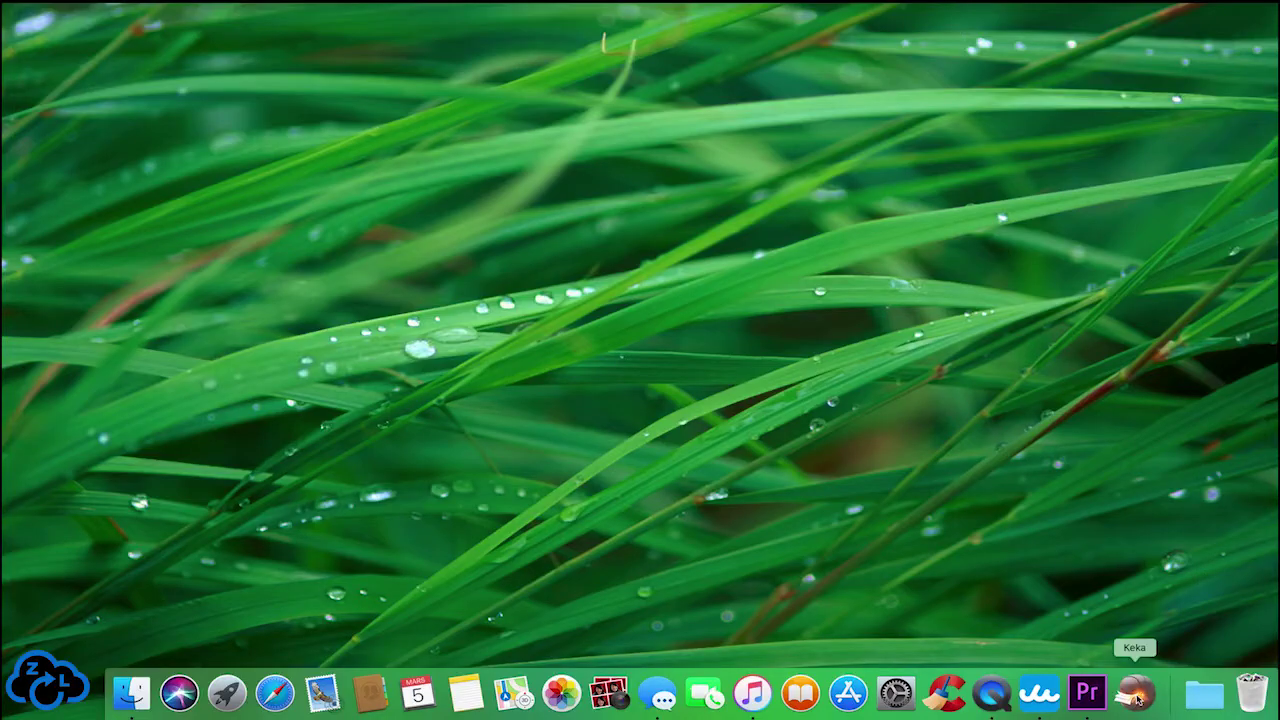
Step: Launch Keka and set its archive format to GZIP
left_click(1137, 694)
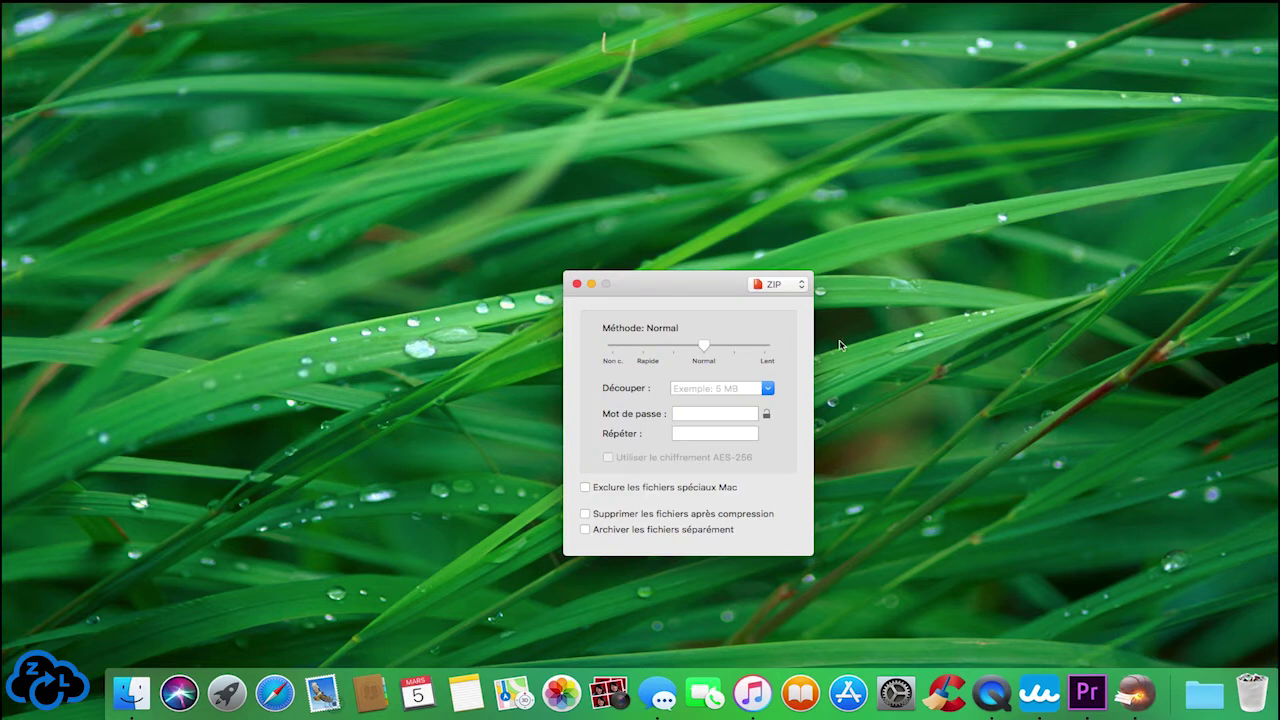
left_click(802, 289)
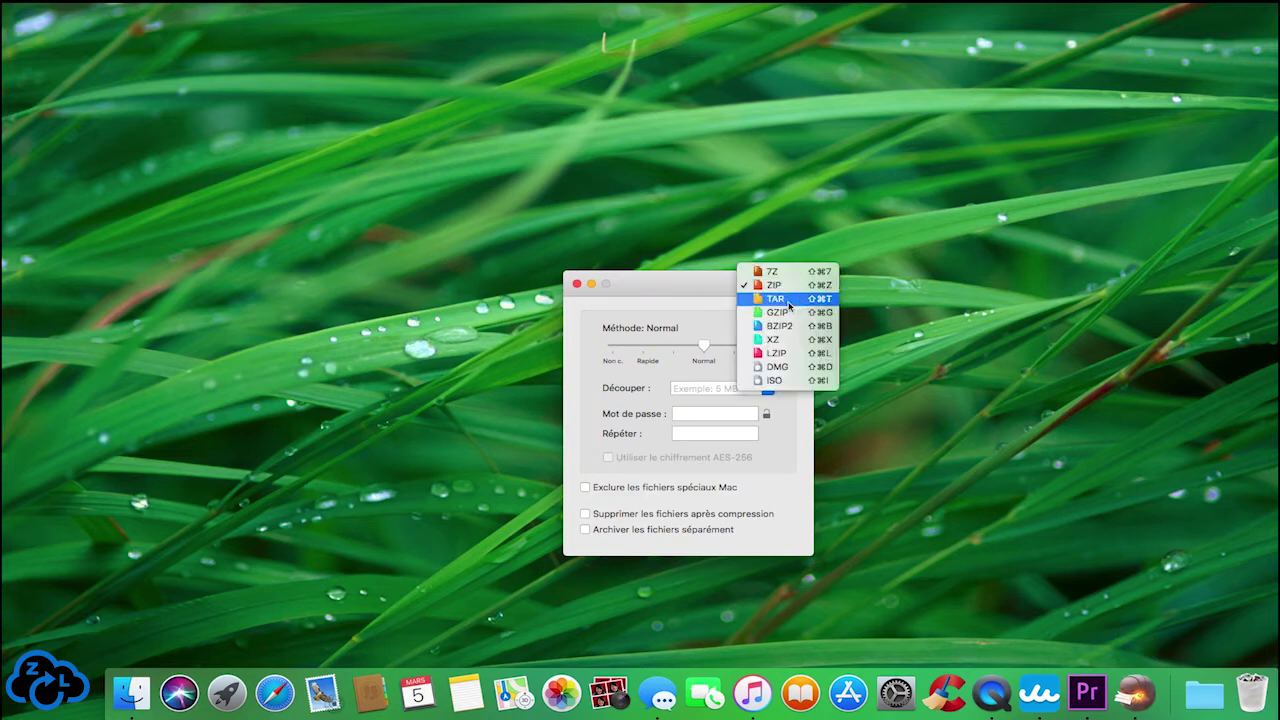
left_click(786, 318)
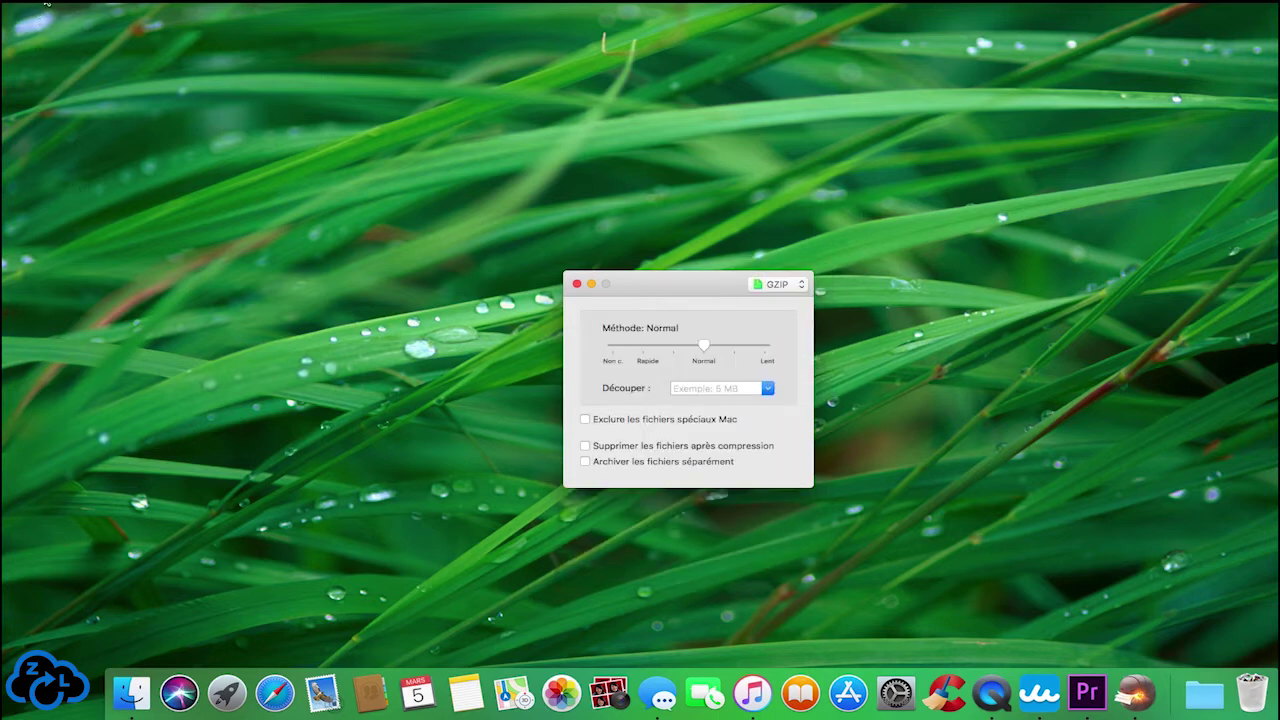
Step: Set the default compression format to GZIP in Keka's preferences and close them
left_click(84, 4)
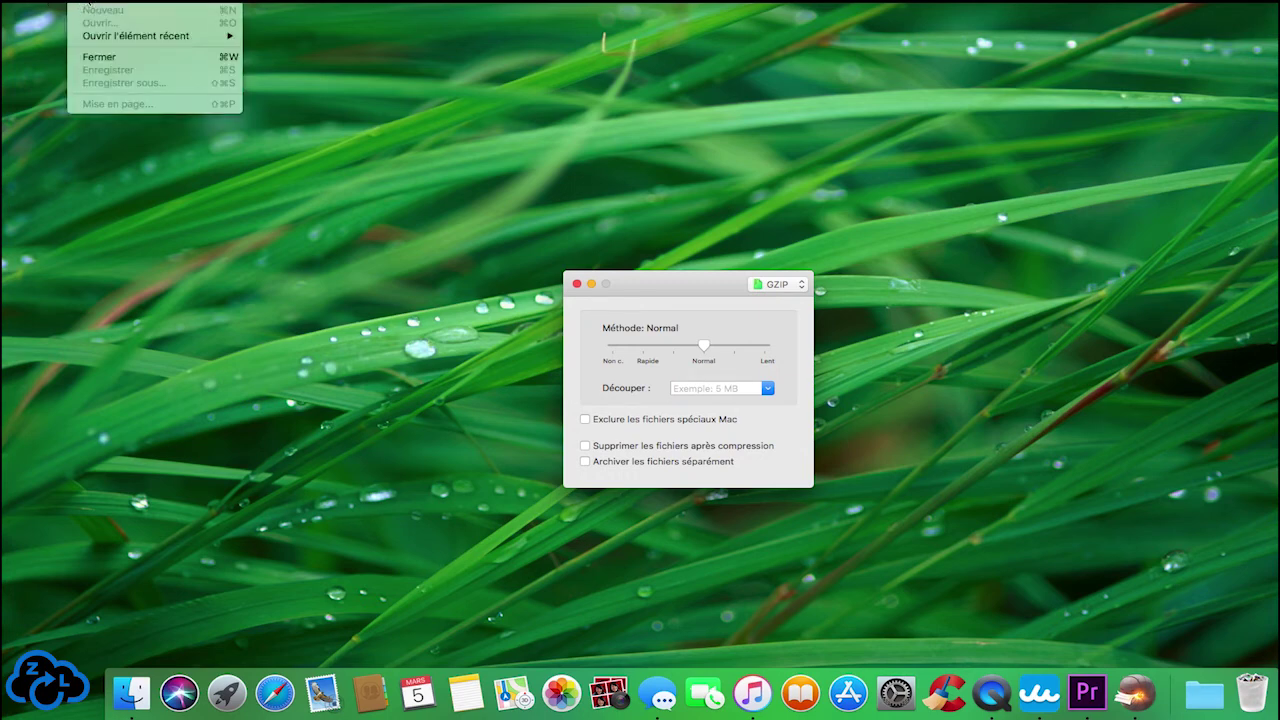
mouse_move(50, 2)
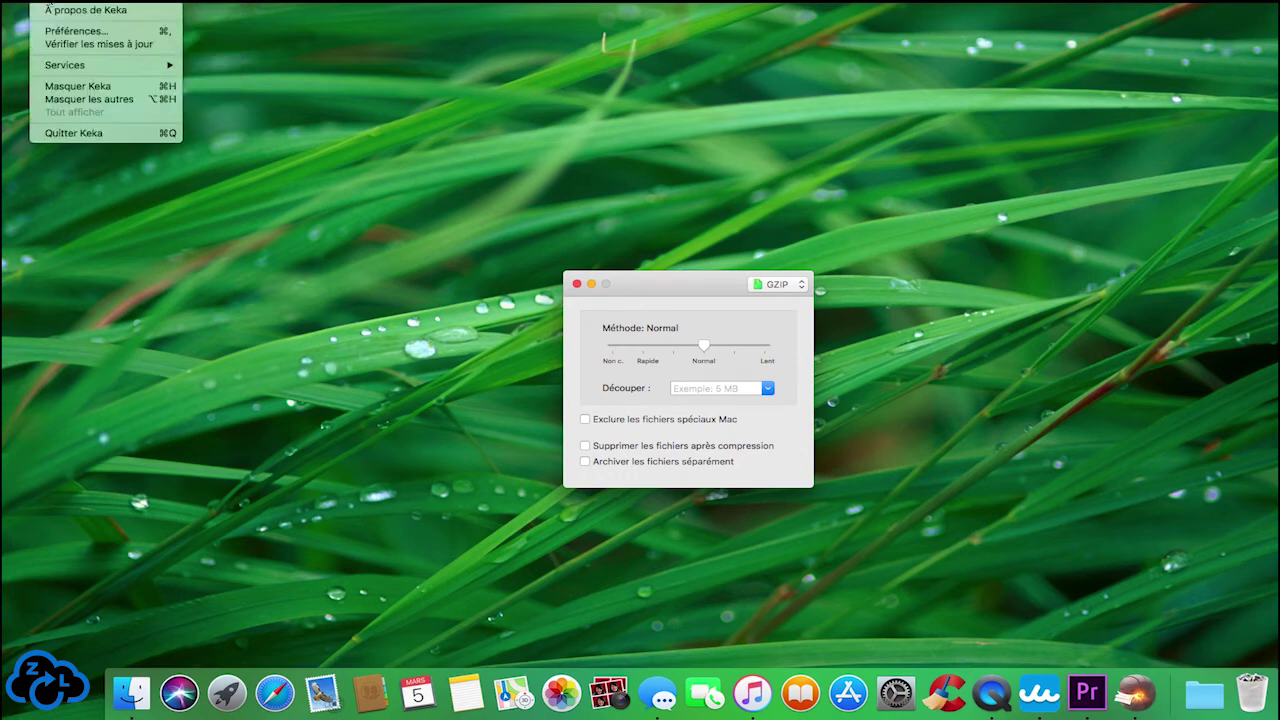
left_click(42, 33)
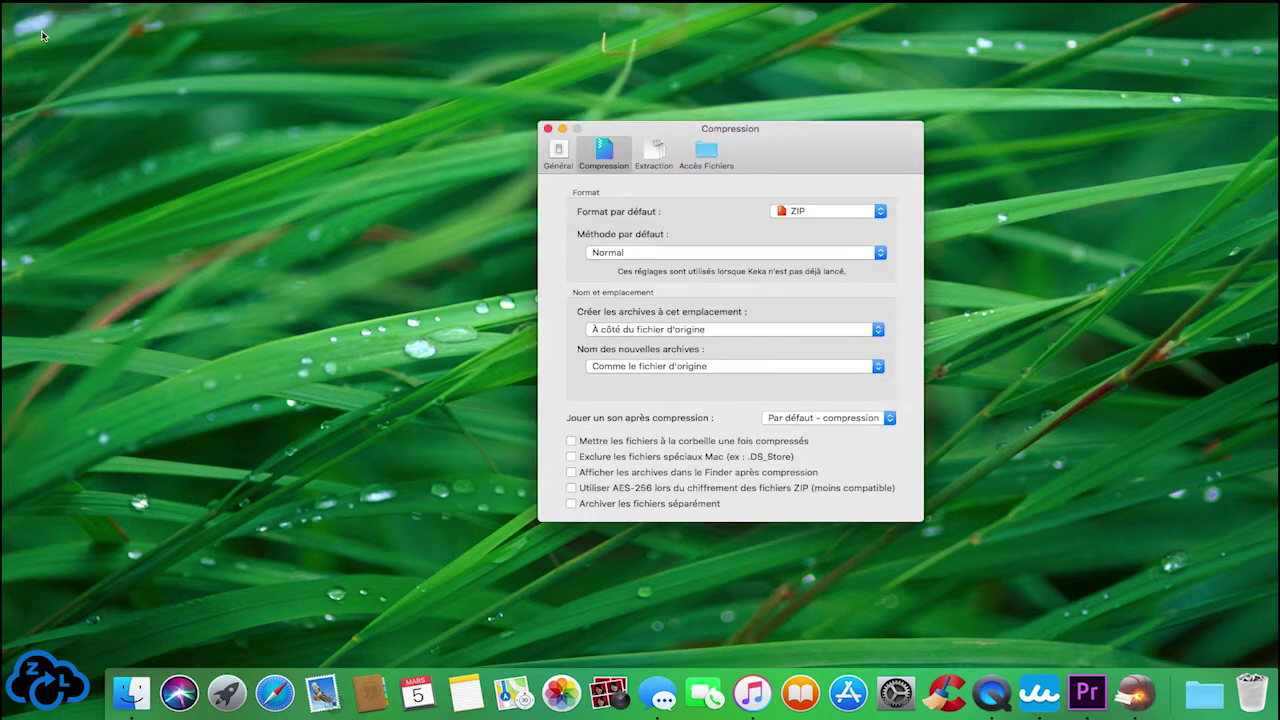
left_click_drag(800, 151, 790, 157)
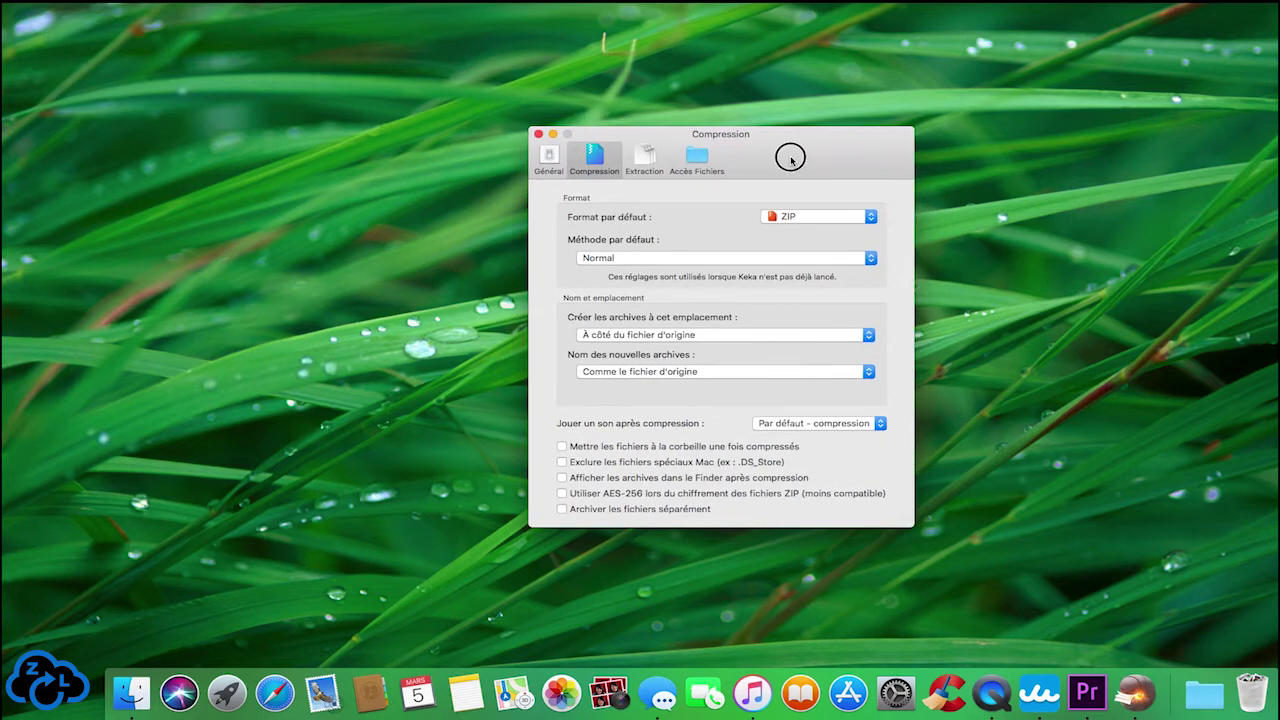
left_click(869, 217)
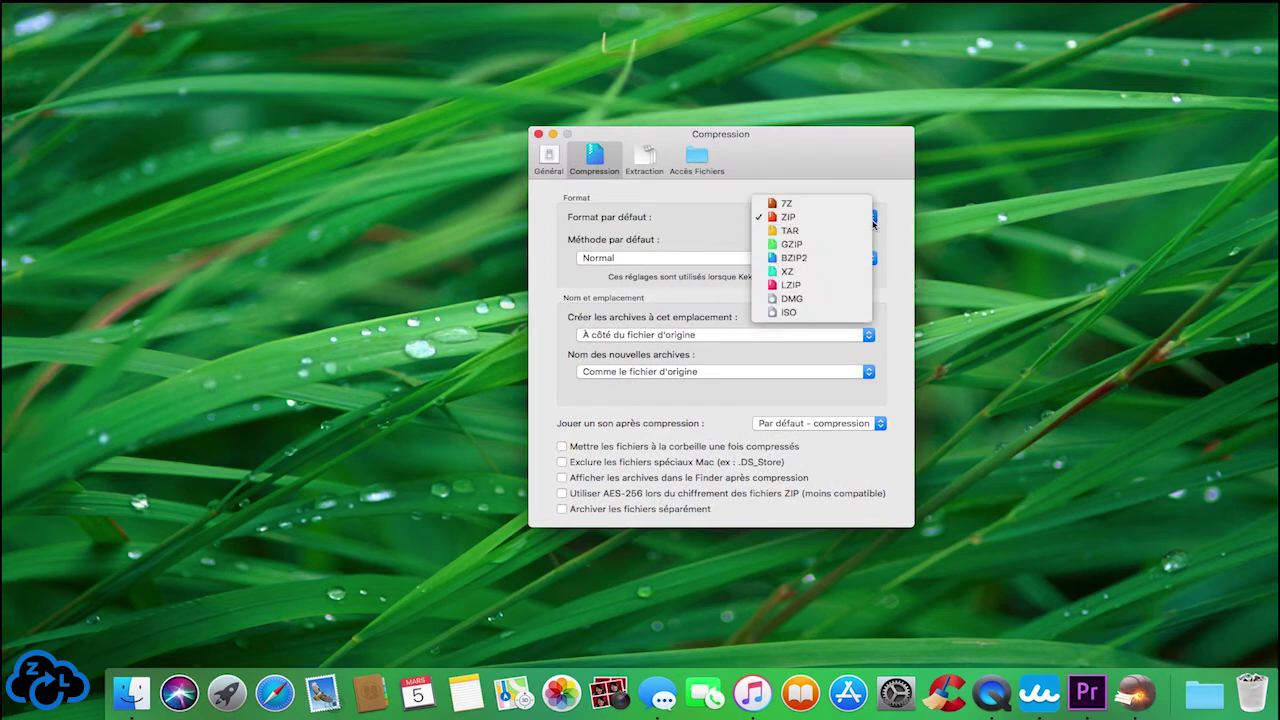
left_click(807, 249)
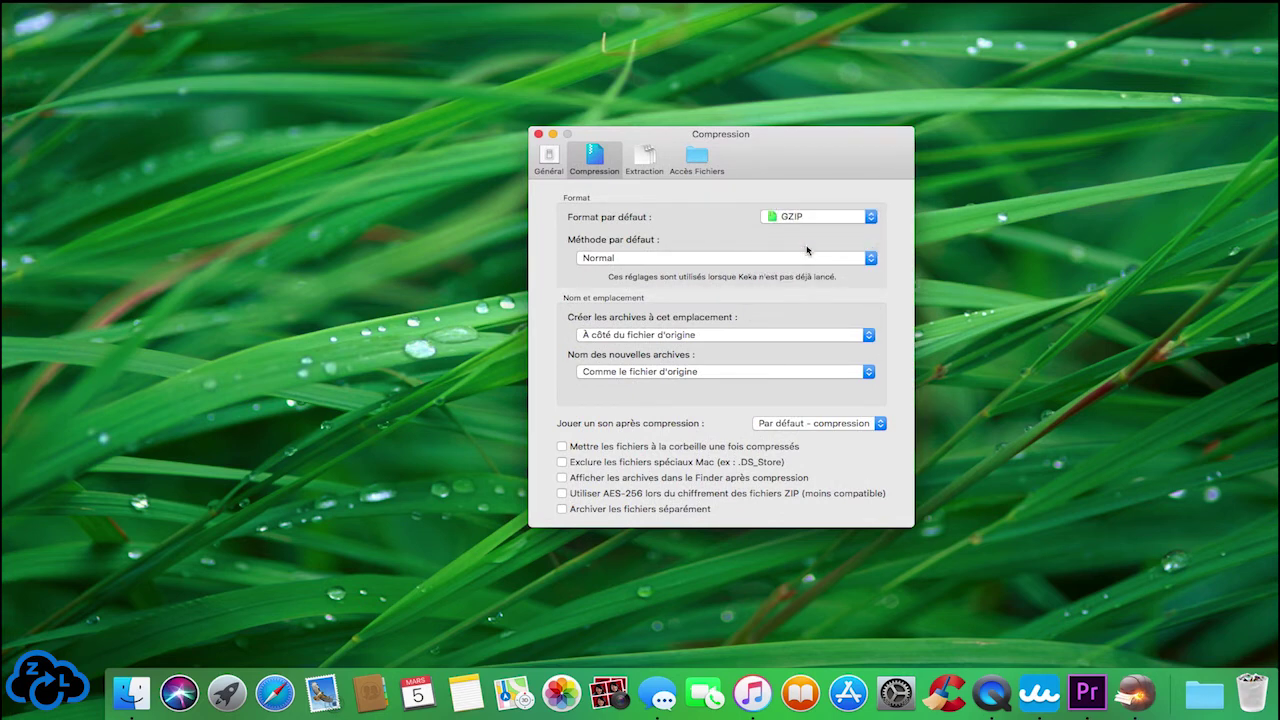
left_click(538, 135)
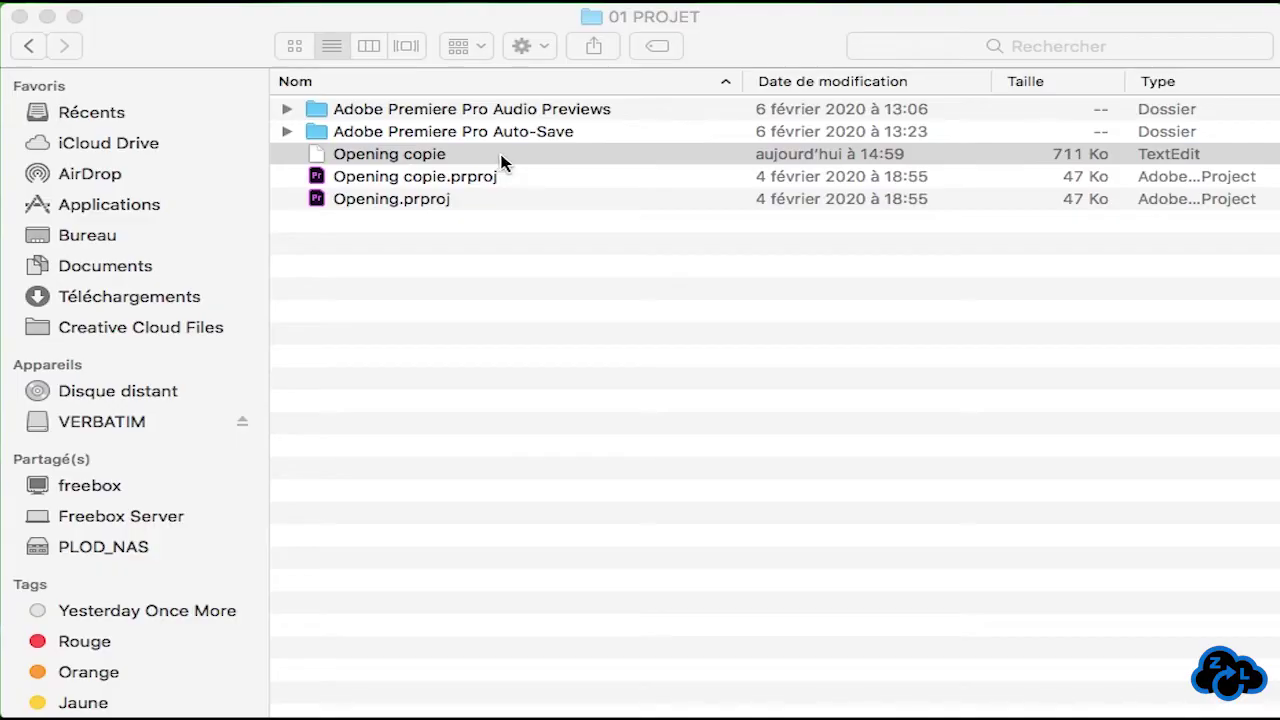
Step: Compress the edited Opening copie text file with Keka from the 01 PROJET folder
left_click(503, 163)
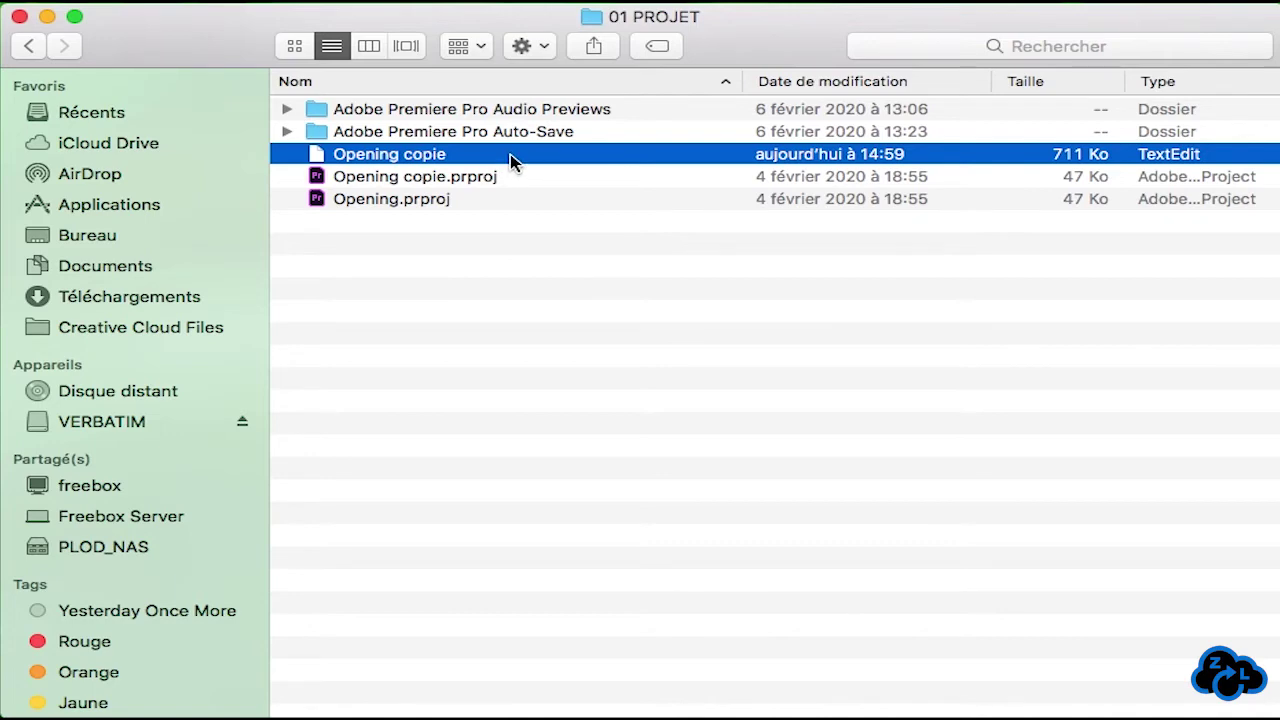
right_click(512, 162)
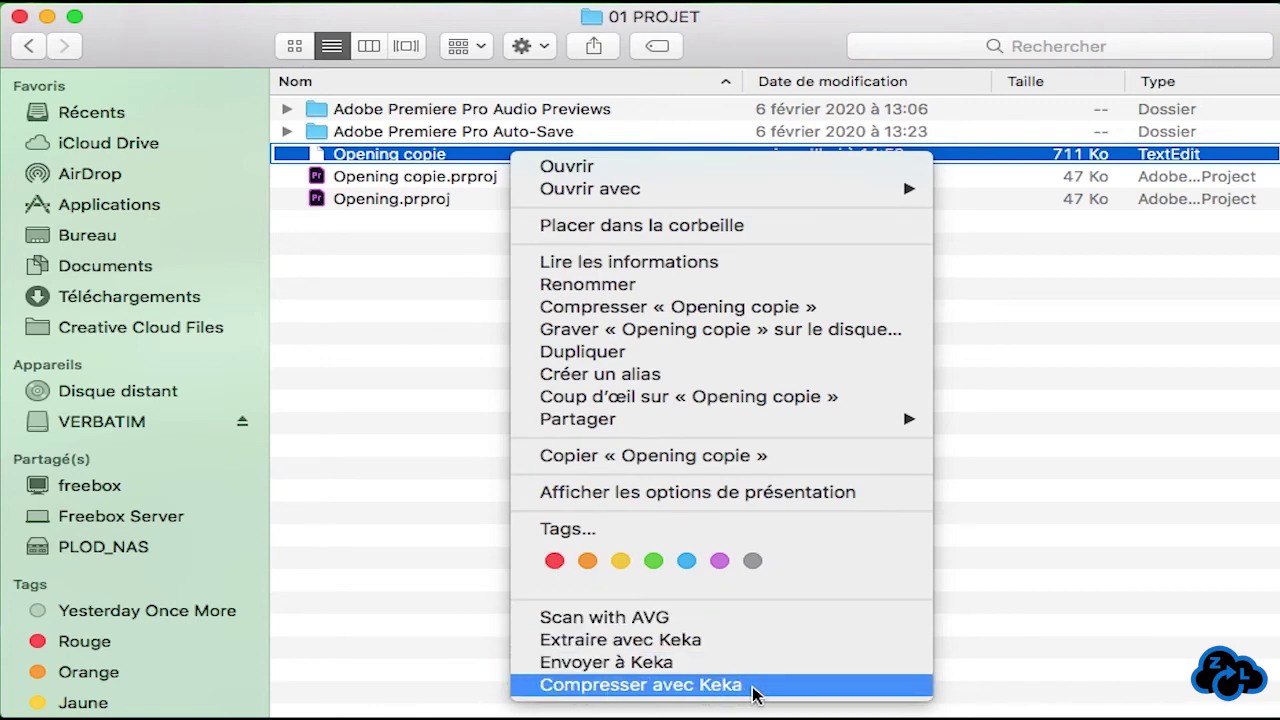
left_click(640, 684)
Step: Rename the Opening copie.gz archive as Opening copie new.prproj and accept the .prproj extension
left_click(498, 168)
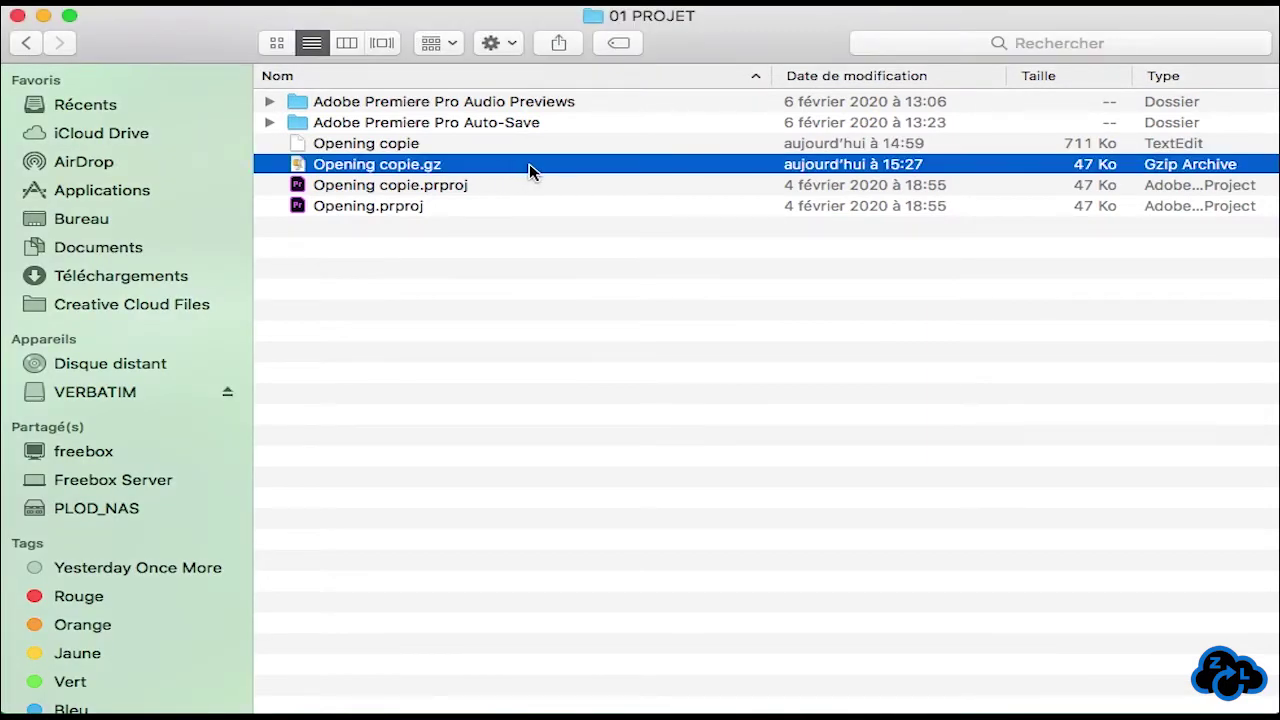
right_click(530, 172)
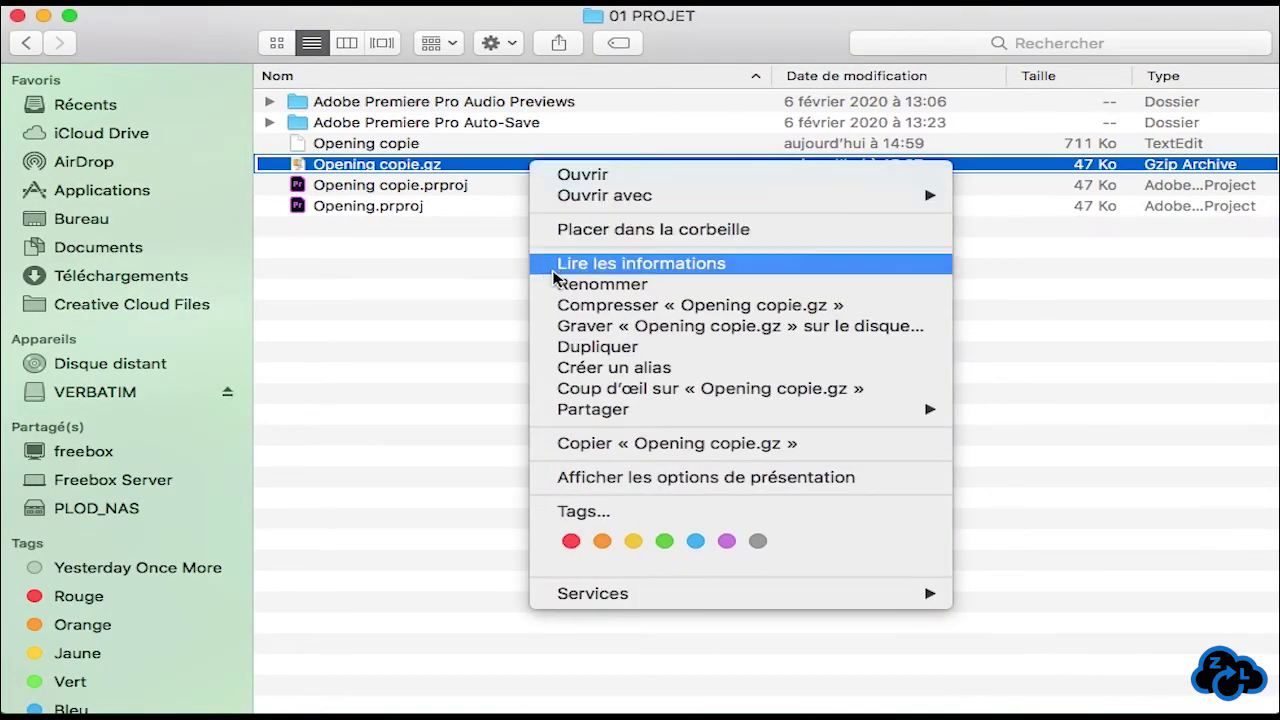
left_click(555, 286)
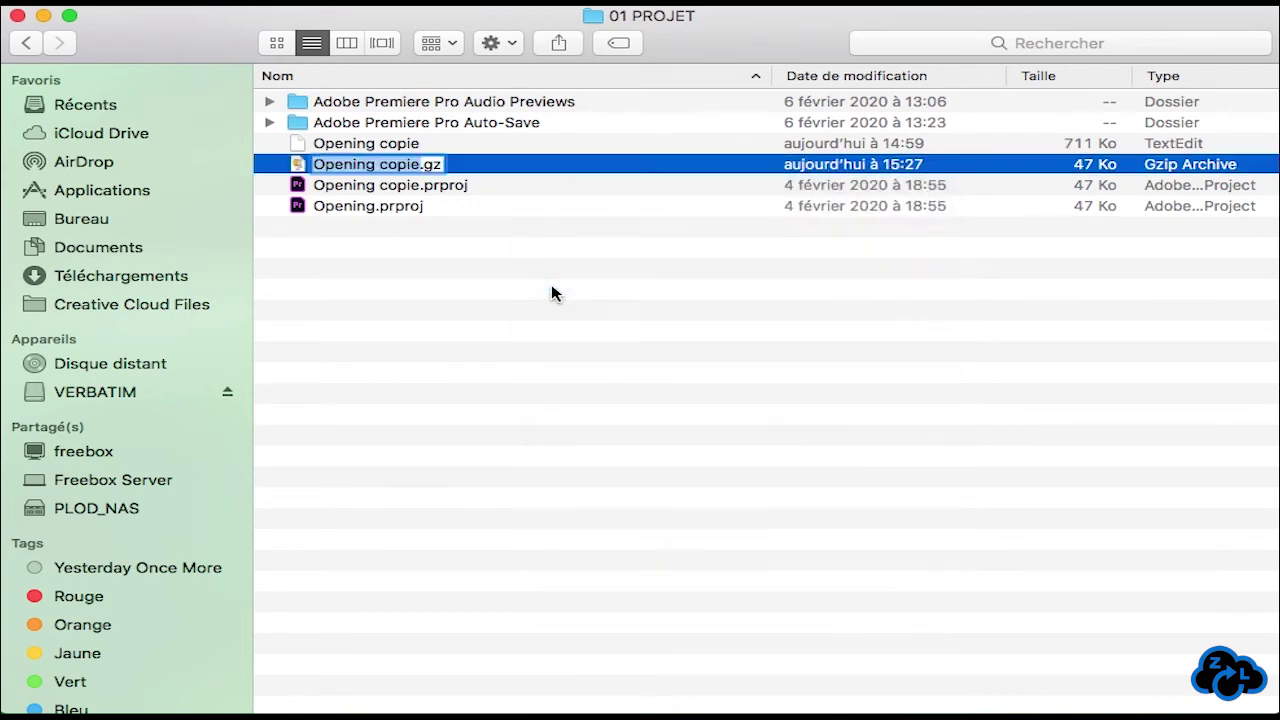
left_click(421, 166)
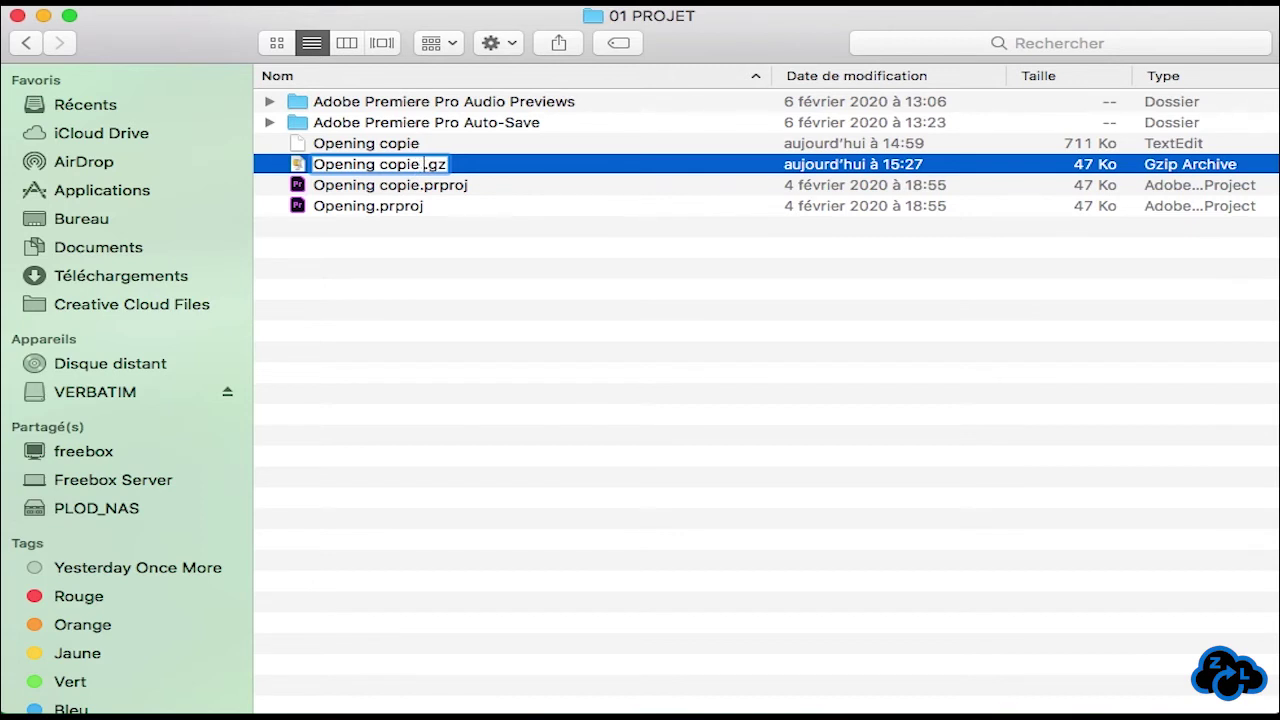
type("nou")
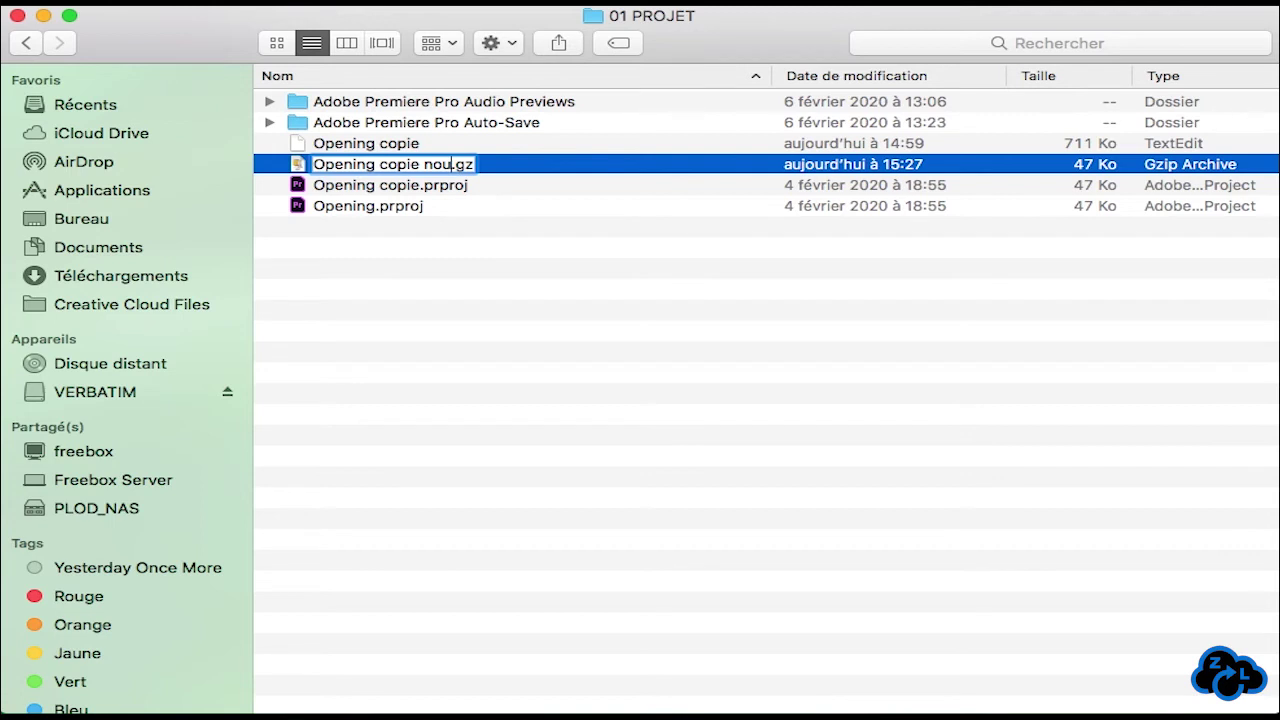
key("BackSpace")
key("BackSpace")
type("ew")
key("BackSpace")
key("BackSpace")
type("prpro")
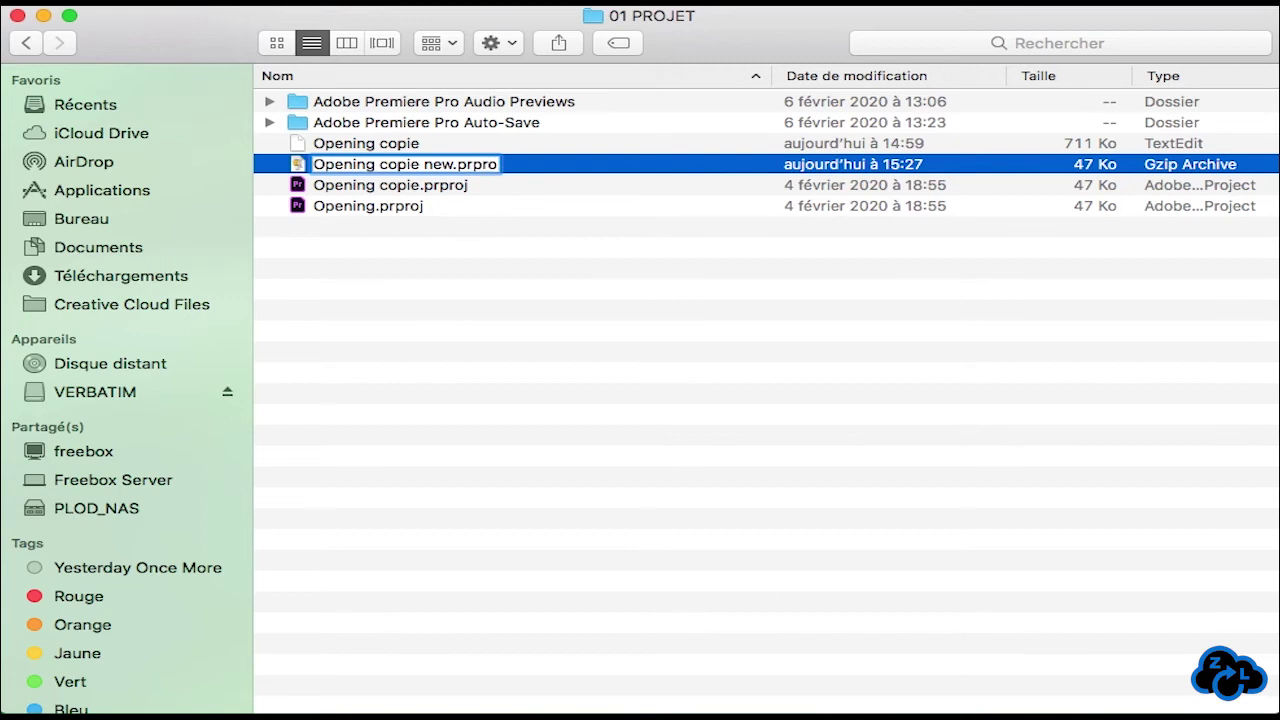
type("j")
left_click(526, 228)
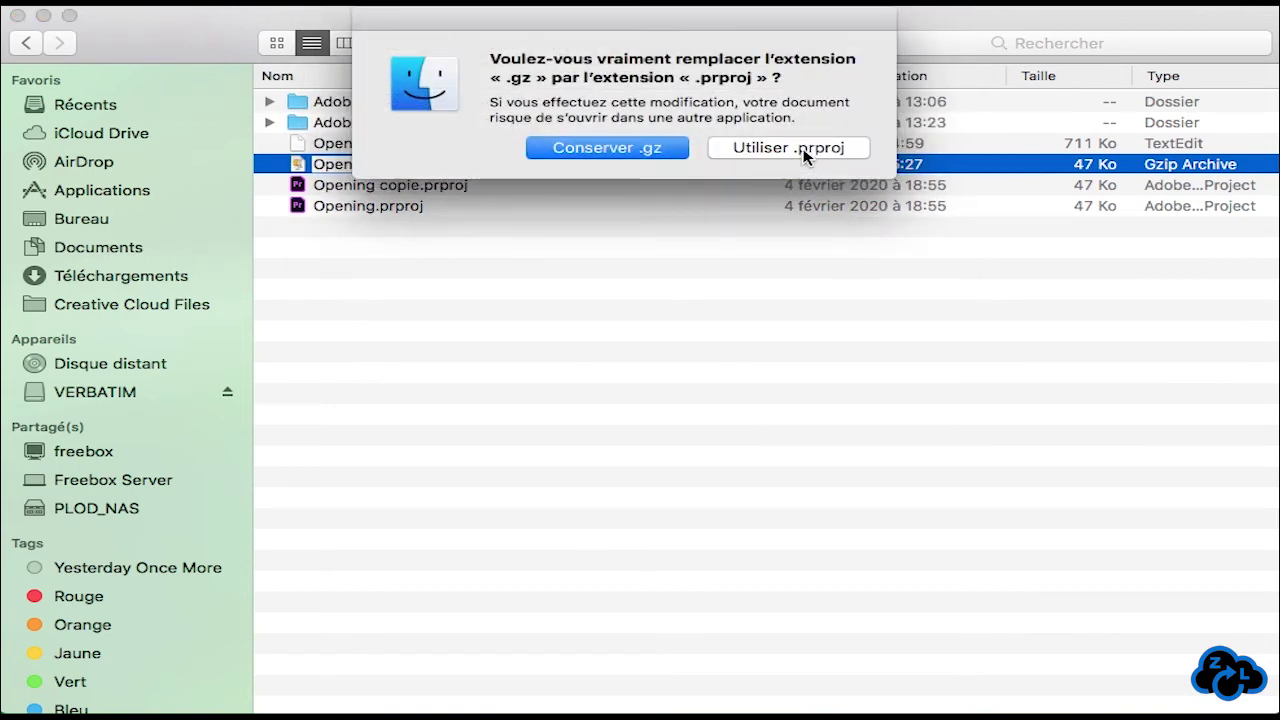
left_click(805, 152)
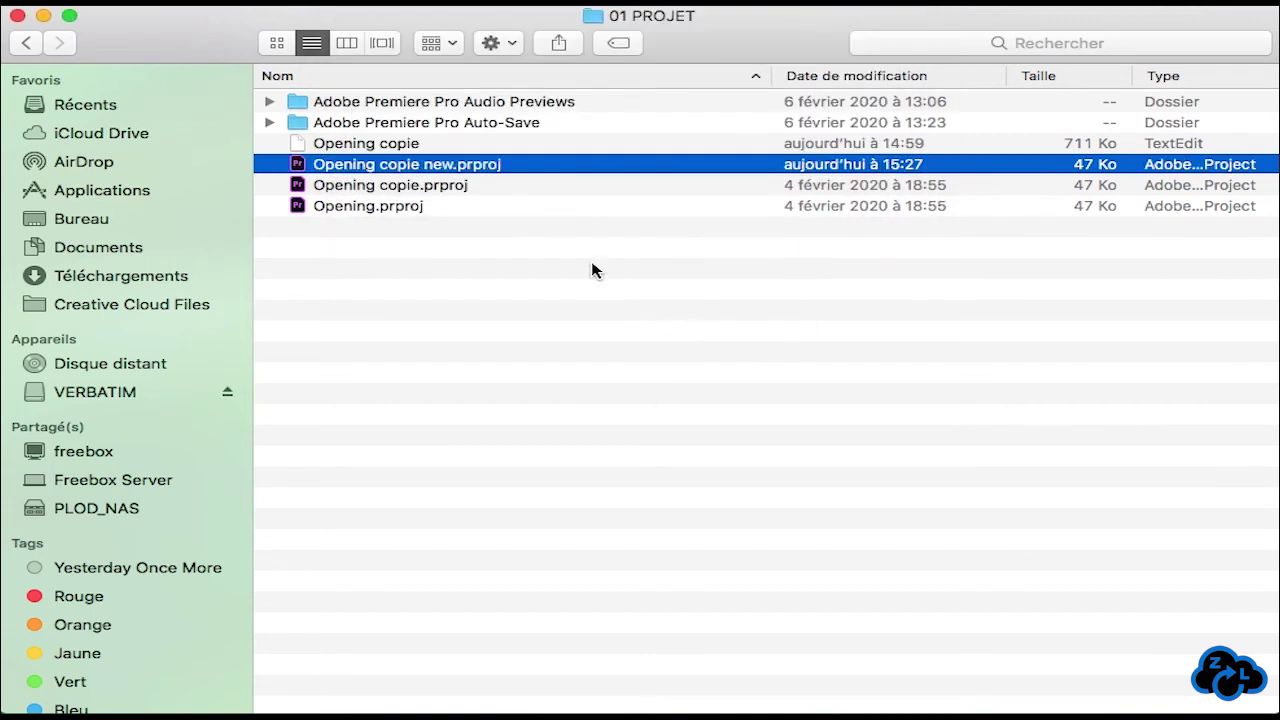
Step: Open Opening copie new.prproj in Premiere Pro and convert the project under the name Opening copie new_1
double_click(523, 166)
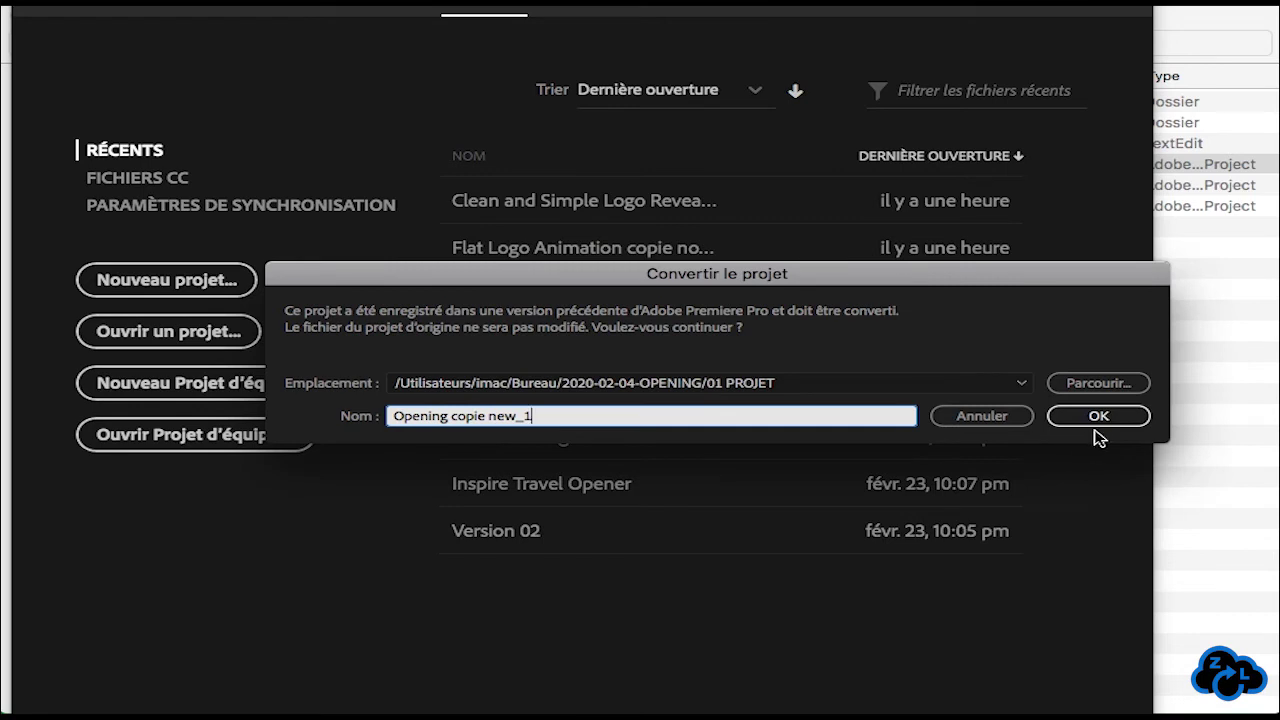
left_click(1110, 420)
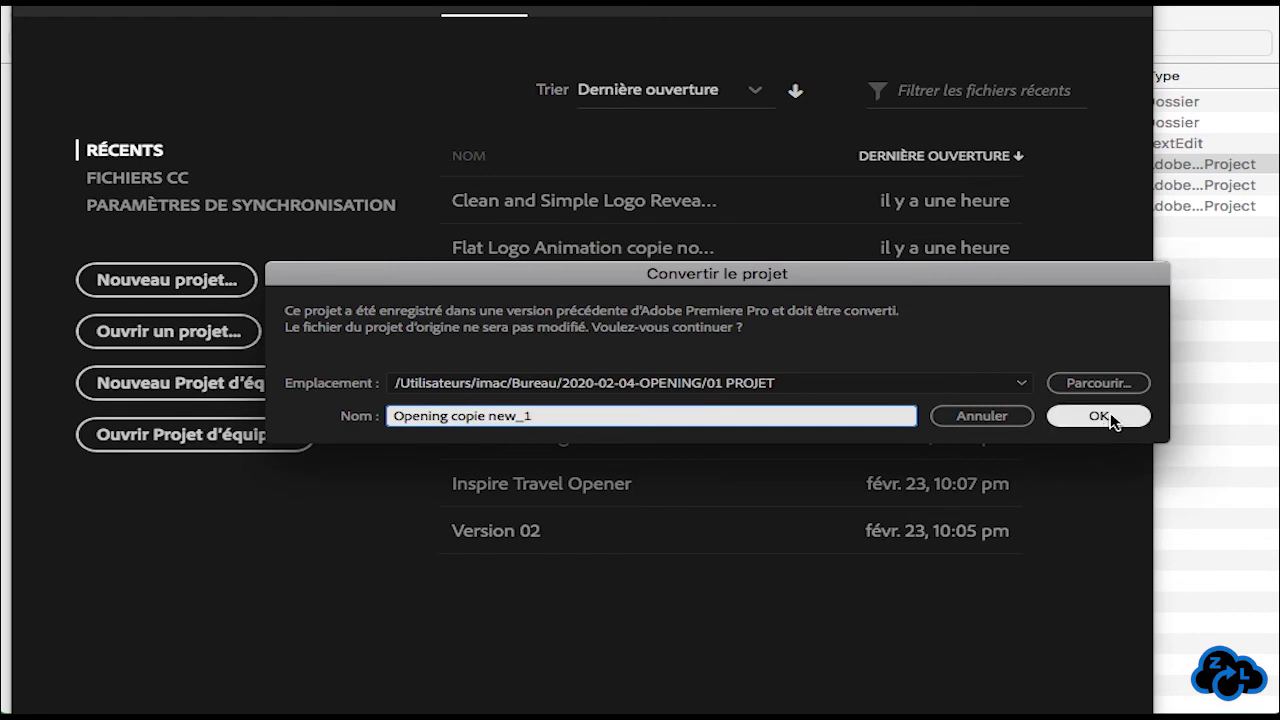
left_click(1110, 418)
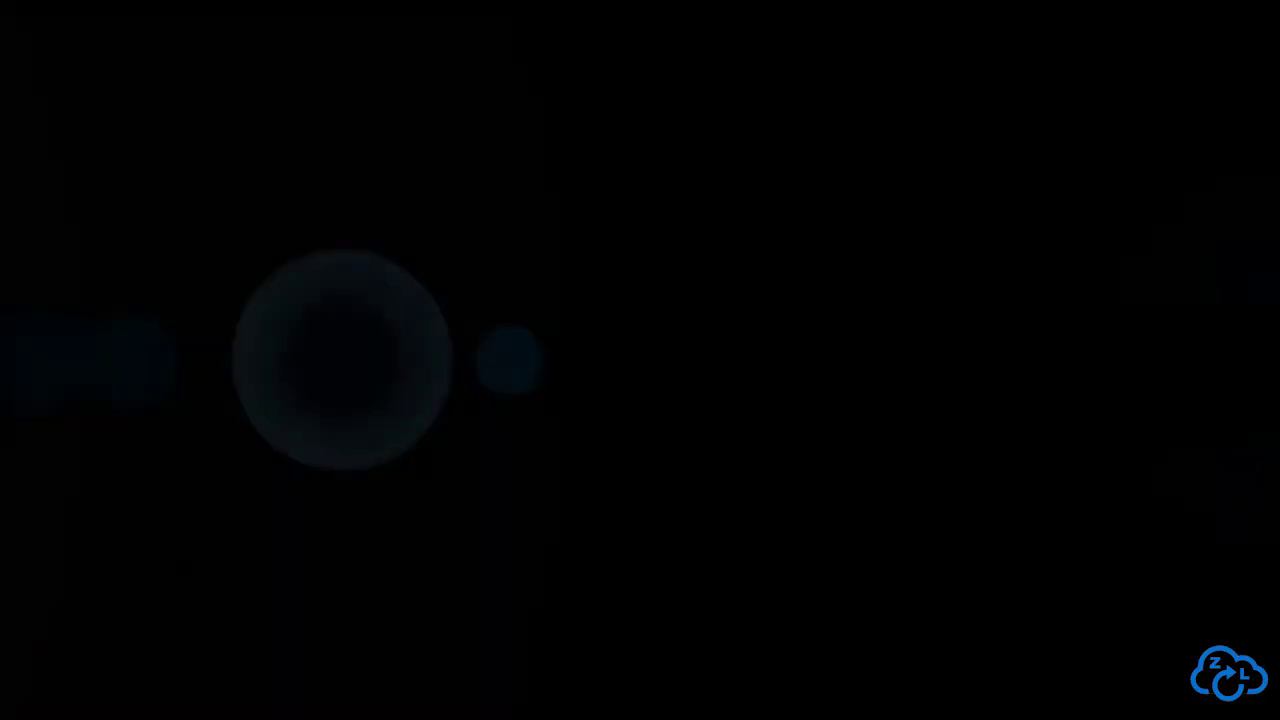